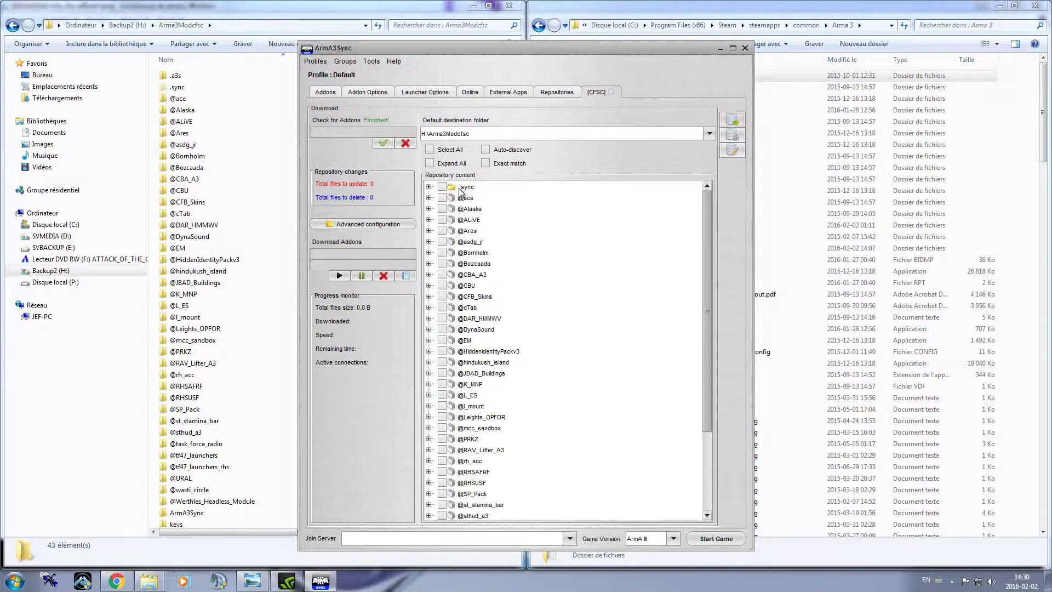
Examine the full repository content list of the [CFSC] repository, from the .sync folder down to userconfig.
{"action": "left_click", "coordinate": [442, 187]}
{"action": "left_click", "coordinate": [442, 188]}
{"action": "scroll", "coordinate": [474, 318], "scroll_direction": "down", "scroll_amount": 3}
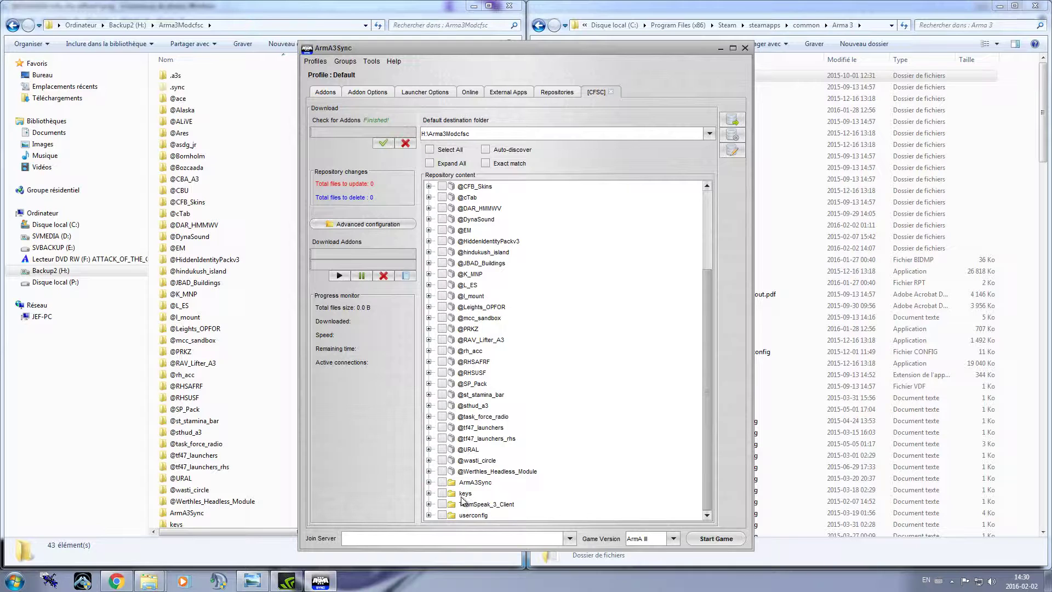
{"action": "scroll", "coordinate": [466, 364], "scroll_direction": "up", "scroll_amount": 3}
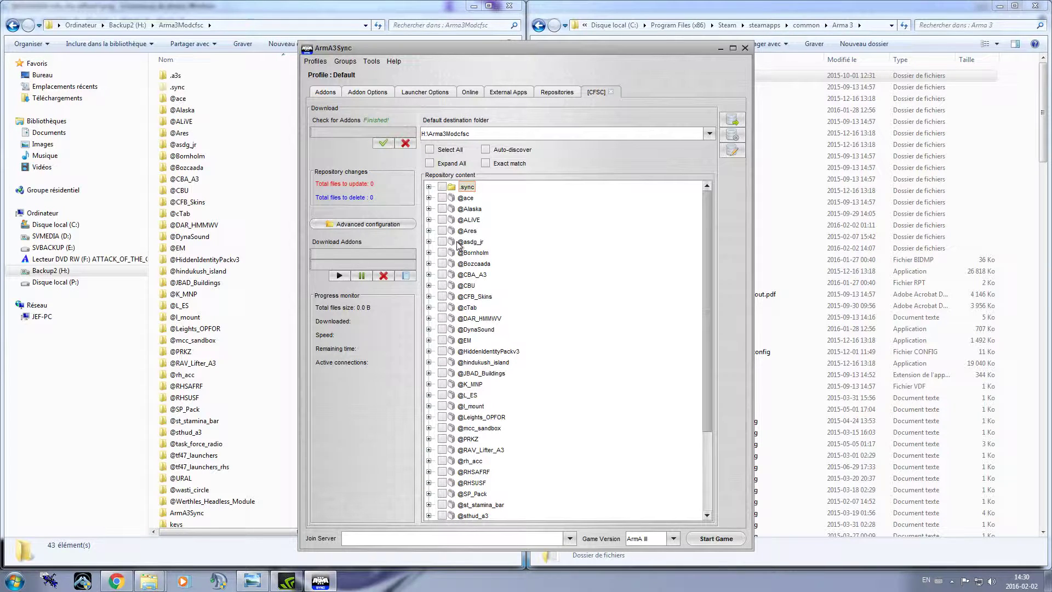
{"action": "scroll", "coordinate": [480, 300], "scroll_direction": "down", "scroll_amount": 3}
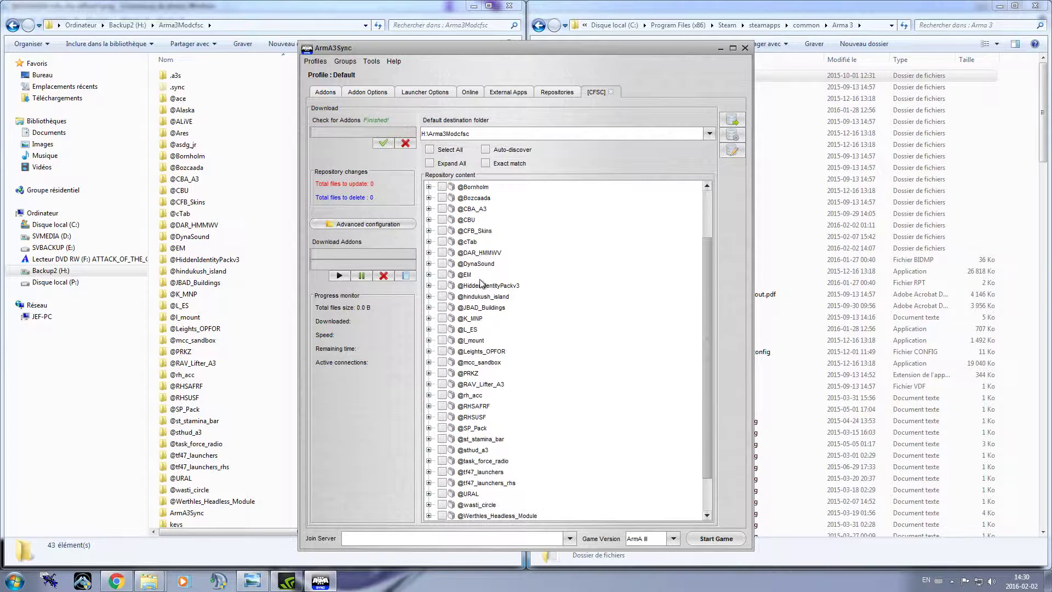
{"action": "scroll", "coordinate": [508, 417], "scroll_direction": "up", "scroll_amount": 3}
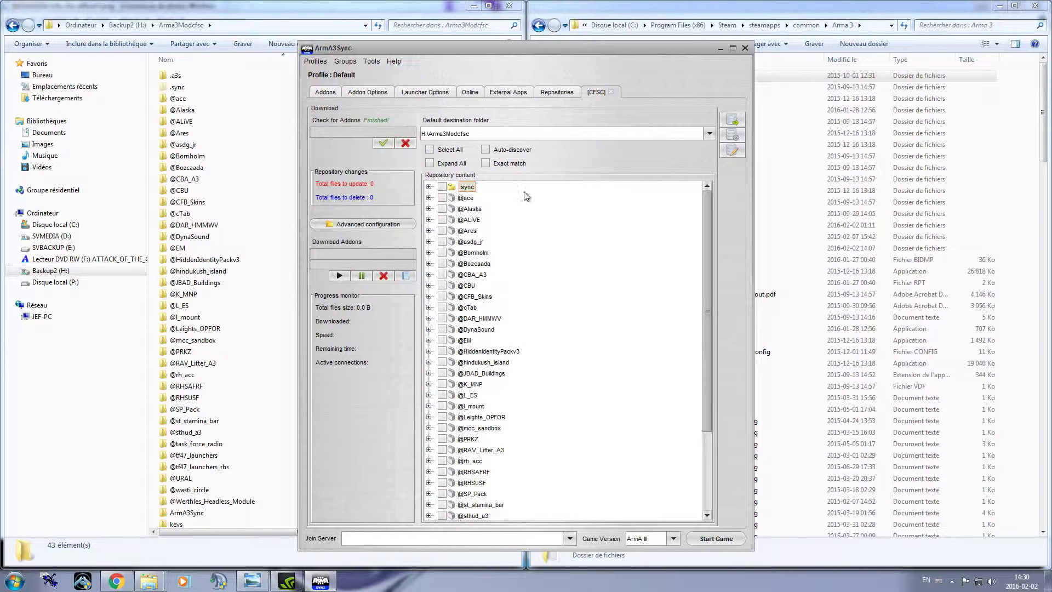
{"action": "left_click_drag", "start_coordinate": [707, 250], "coordinate": [721, 364]}
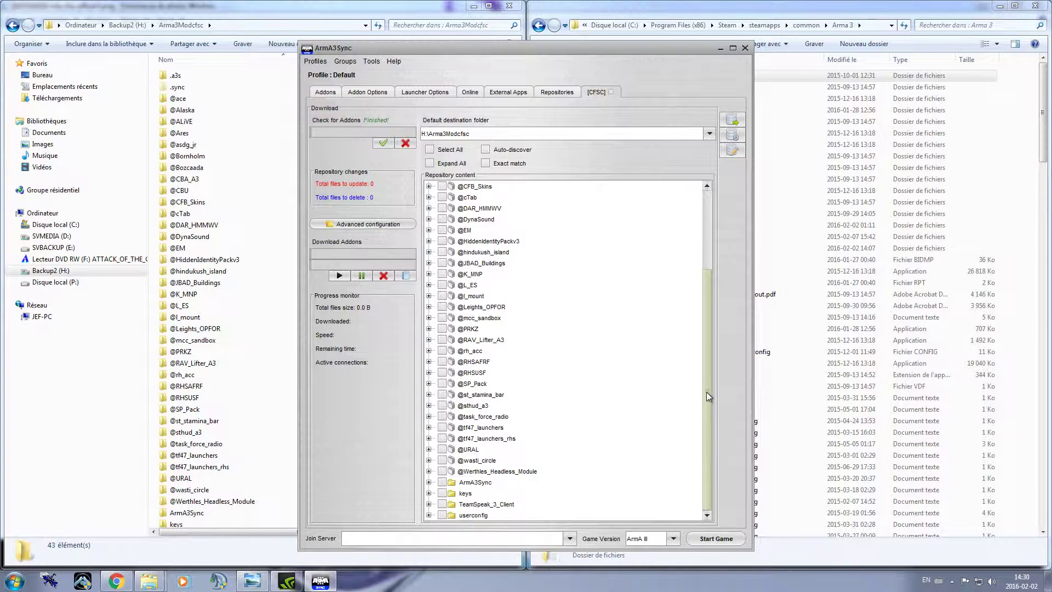
{"action": "left_click_drag", "start_coordinate": [705, 392], "coordinate": [704, 245]}
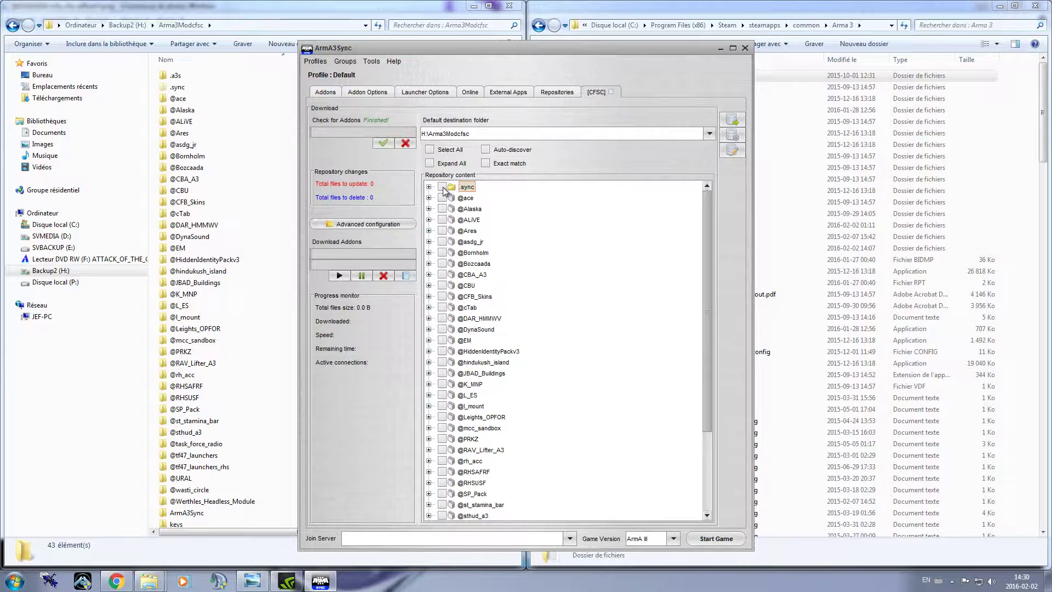
Select all the [CFSC] repository content, download it to the default destination folder and dismiss the completion notice.
{"action": "left_click", "coordinate": [430, 149]}
{"action": "left_click", "coordinate": [339, 277]}
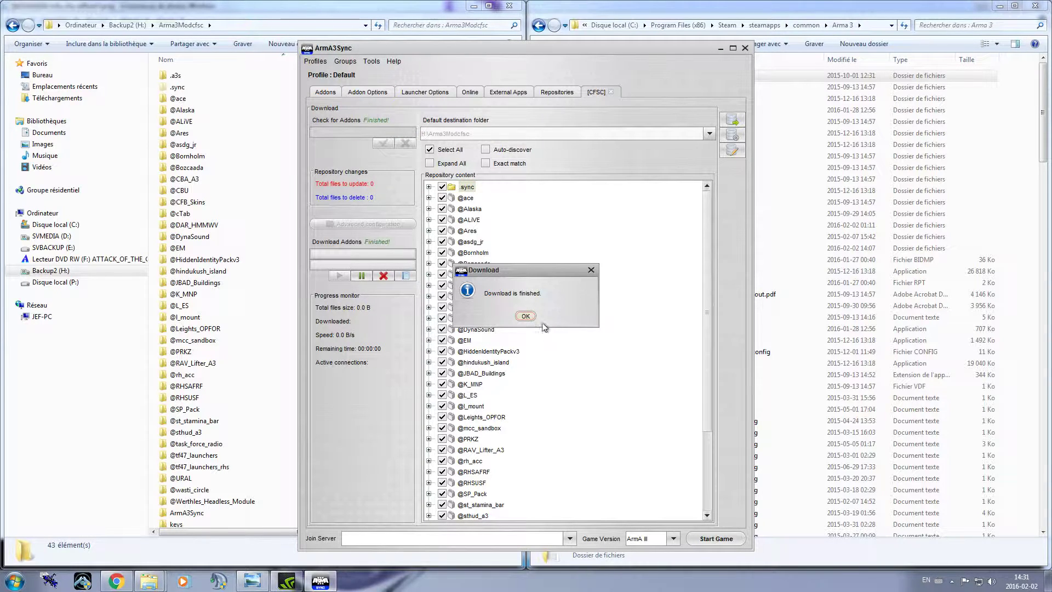
{"action": "left_click", "coordinate": [525, 317]}
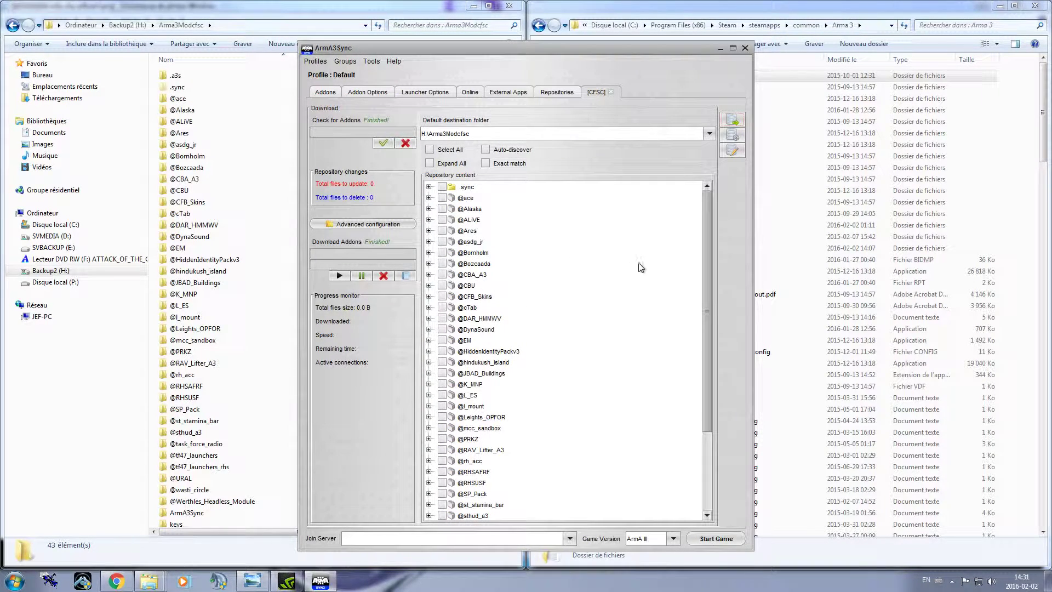
Expand the [CFSC] addon group and enable every addon in it.
{"action": "left_click_drag", "start_coordinate": [708, 279], "coordinate": [712, 255]}
{"action": "left_click", "coordinate": [416, 92]}
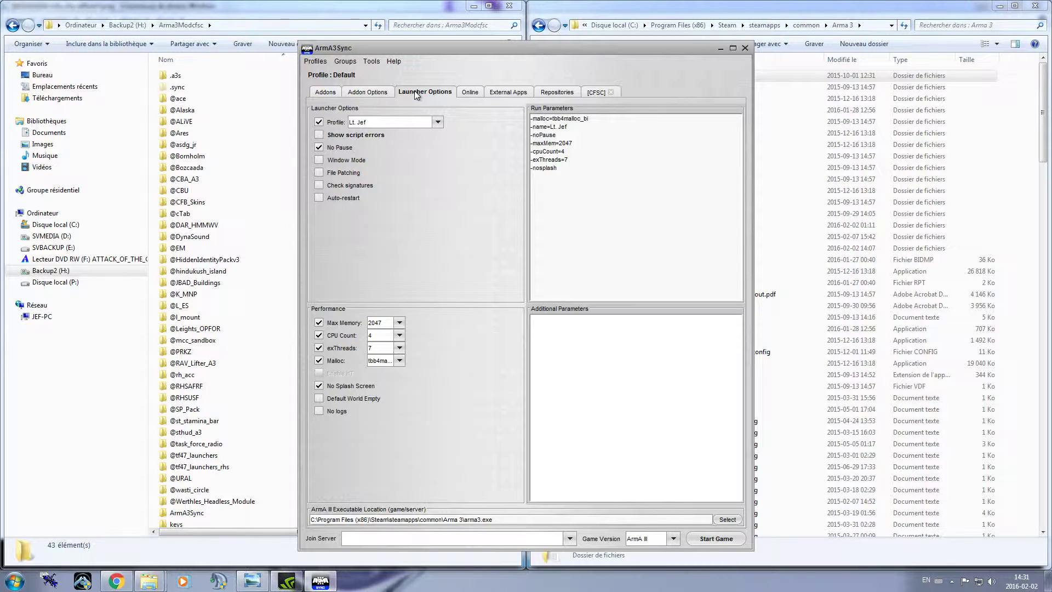
{"action": "left_click", "coordinate": [326, 93]}
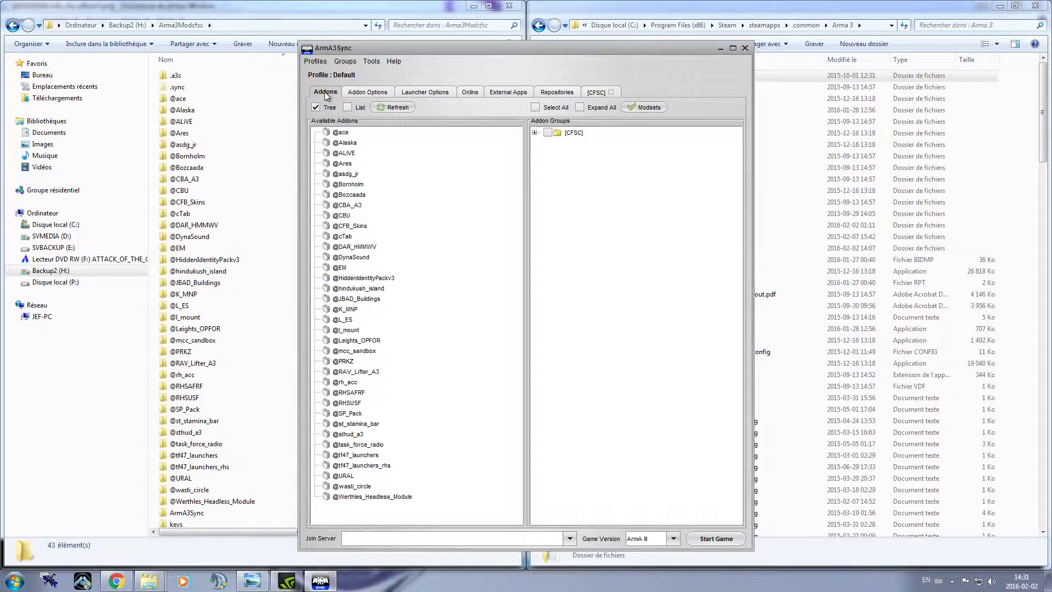
{"action": "left_click", "coordinate": [535, 133]}
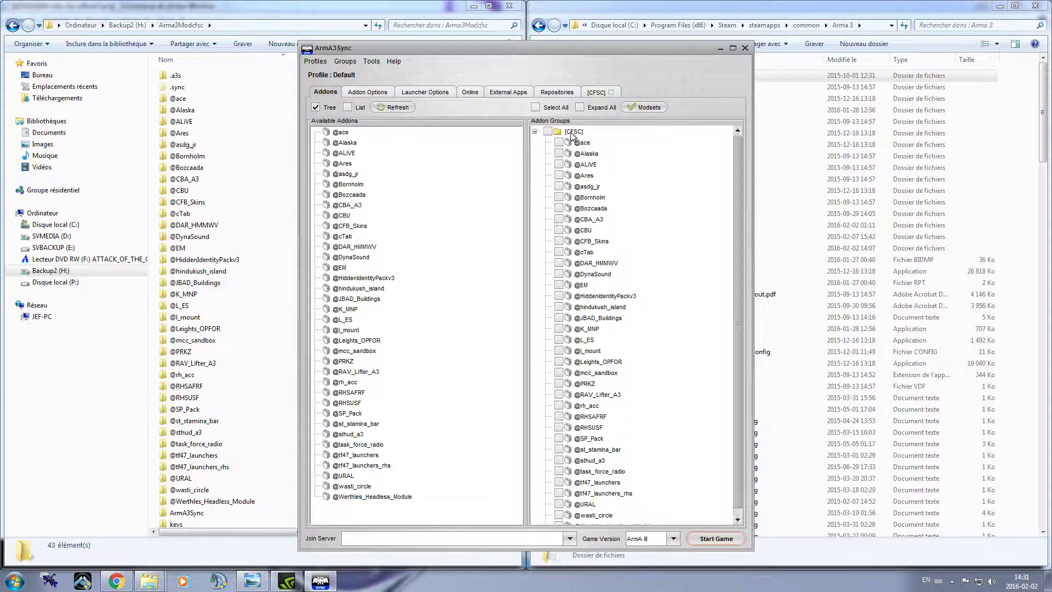
{"action": "left_click", "coordinate": [548, 132]}
{"action": "mouse_move", "coordinate": [737, 193]}
{"action": "left_mouse_down"}
{"action": "mouse_move", "coordinate": [746, 248]}
{"action": "mouse_move", "coordinate": [734, 176]}
{"action": "left_mouse_up"}
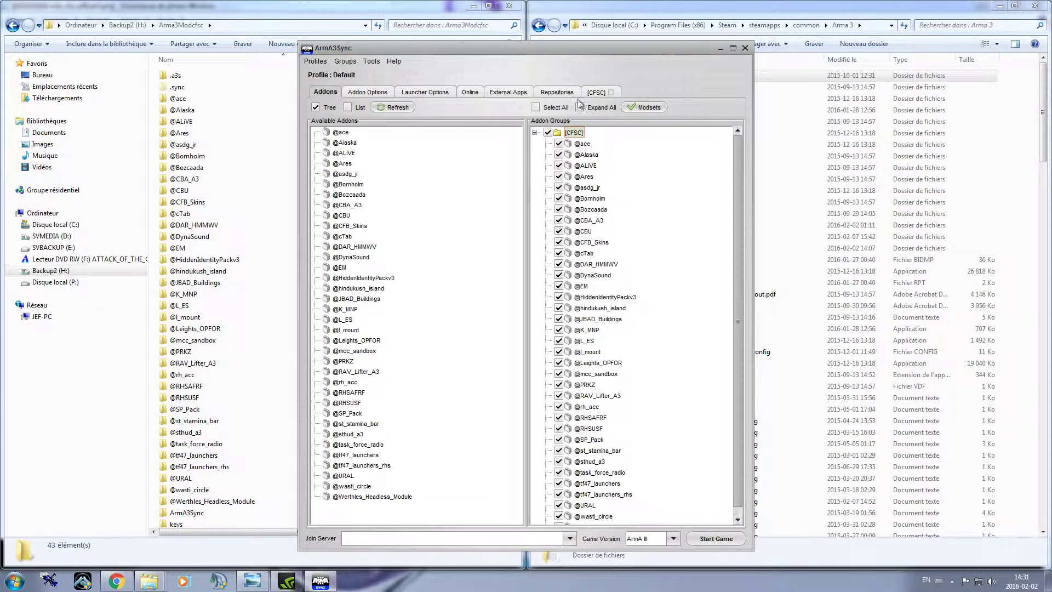
{"action": "left_click", "coordinate": [595, 92]}
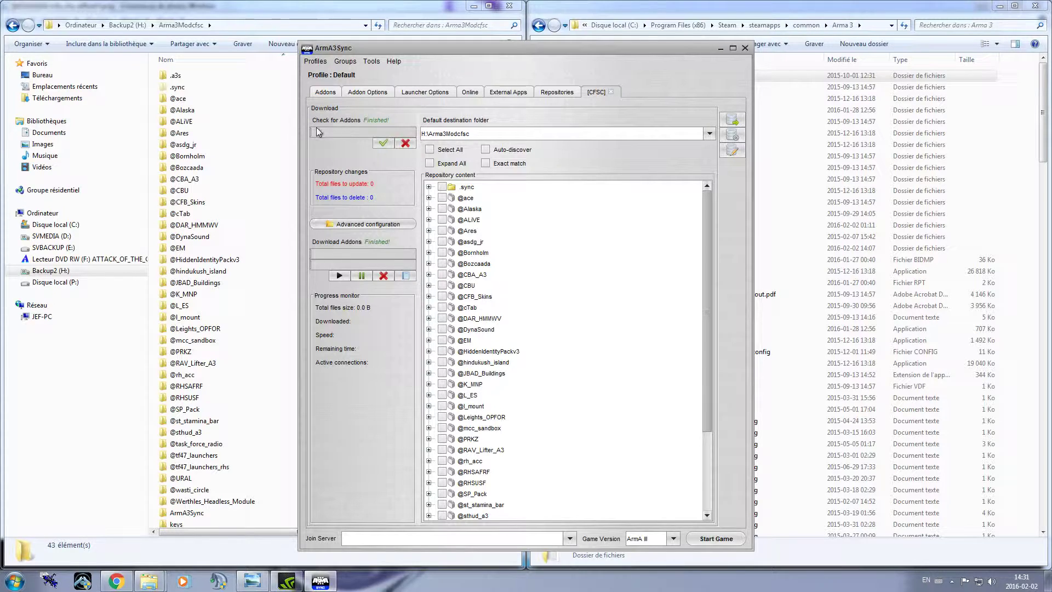
{"action": "left_click", "coordinate": [324, 93]}
{"action": "left_click", "coordinate": [559, 220]}
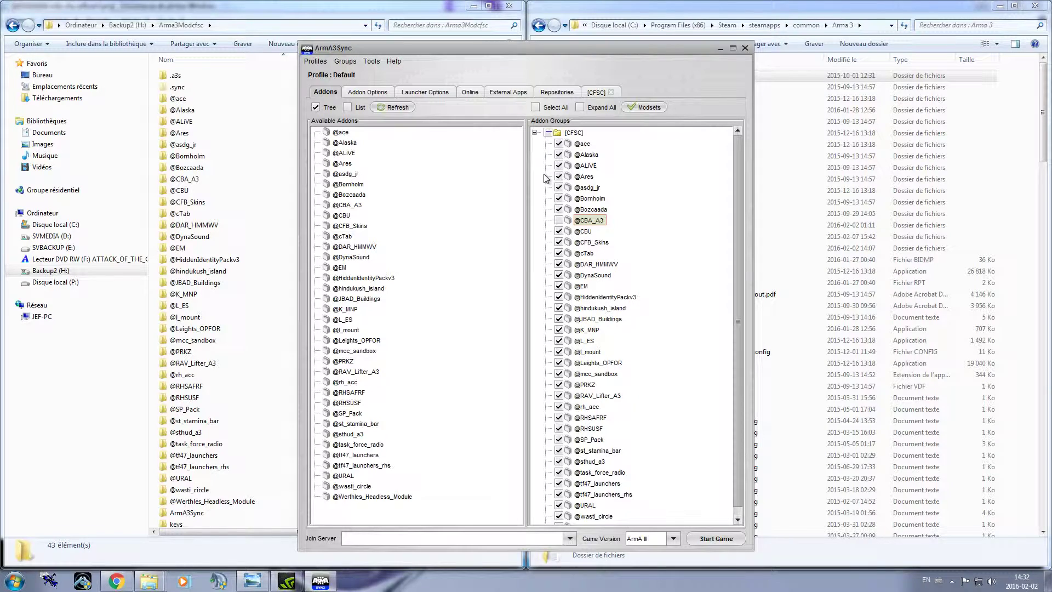
{"action": "left_click", "coordinate": [548, 133]}
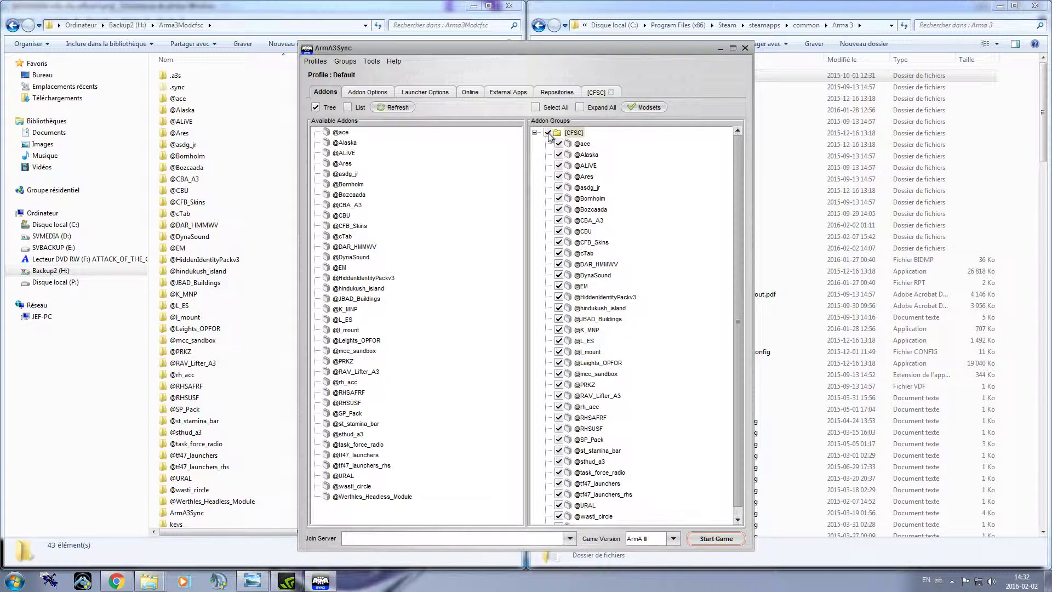
{"action": "left_click", "coordinate": [535, 133]}
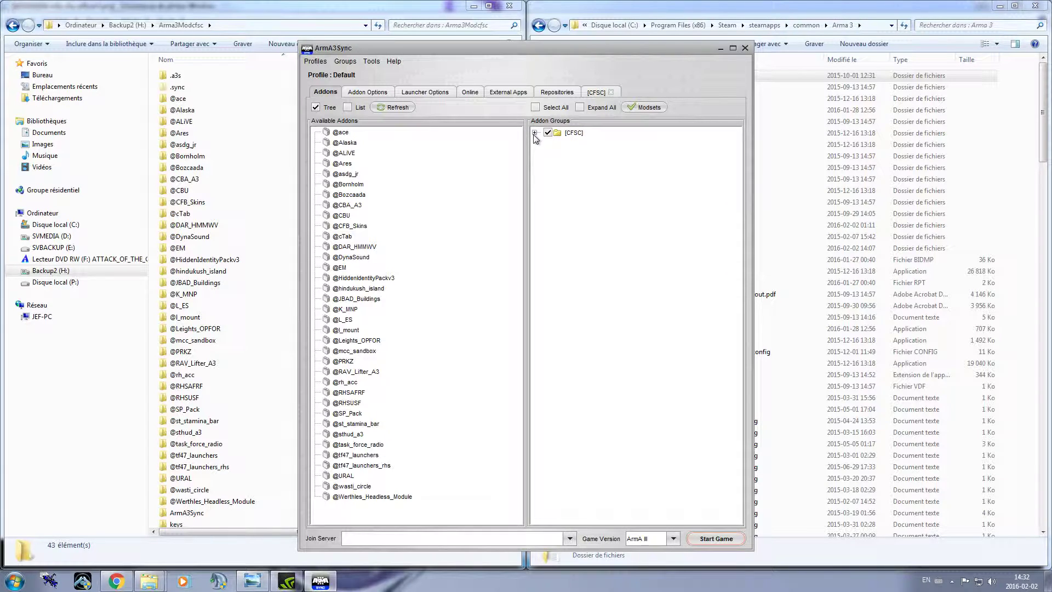
Review the addon search directories and priorities, and the mod entries in the launcher's run parameters.
{"action": "left_click", "coordinate": [366, 92]}
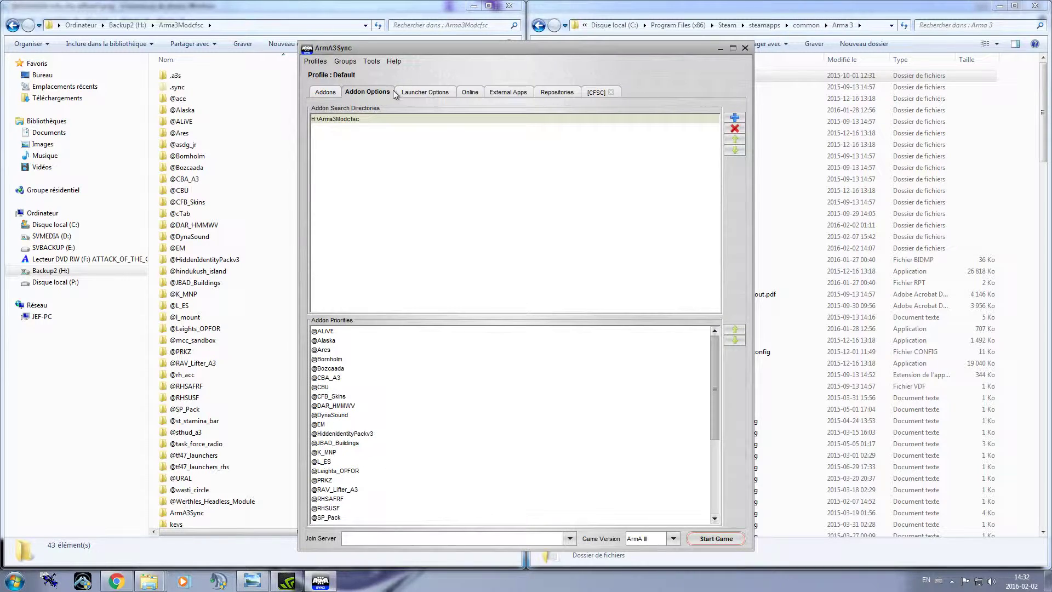
{"action": "left_click", "coordinate": [425, 95]}
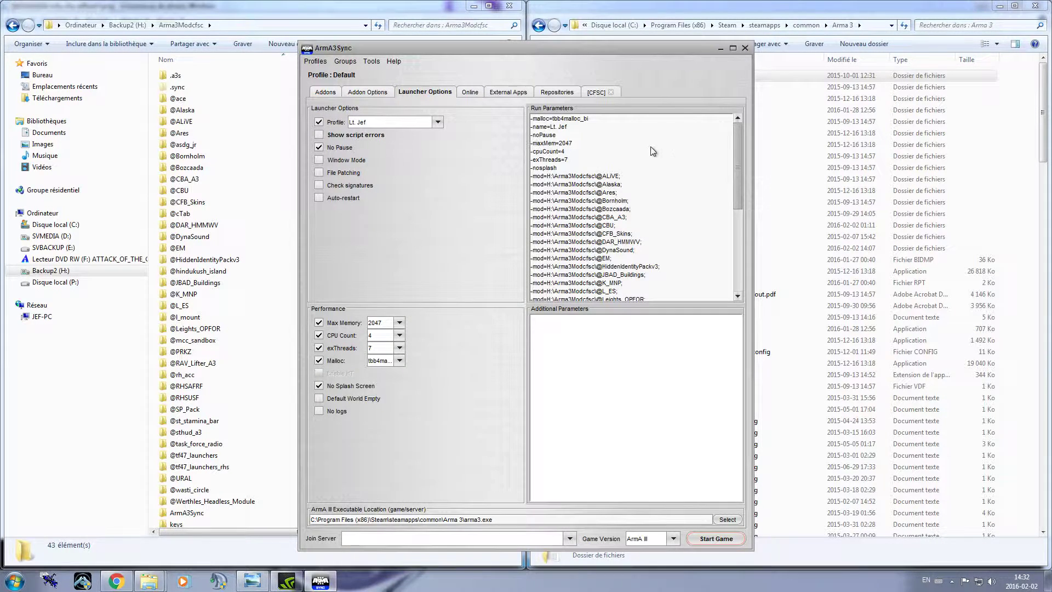
{"action": "mouse_move", "coordinate": [738, 157]}
{"action": "left_mouse_down"}
{"action": "mouse_move", "coordinate": [734, 192]}
{"action": "mouse_move", "coordinate": [742, 147]}
{"action": "left_mouse_up"}
{"action": "left_click_drag", "start_coordinate": [737, 165], "coordinate": [740, 211]}
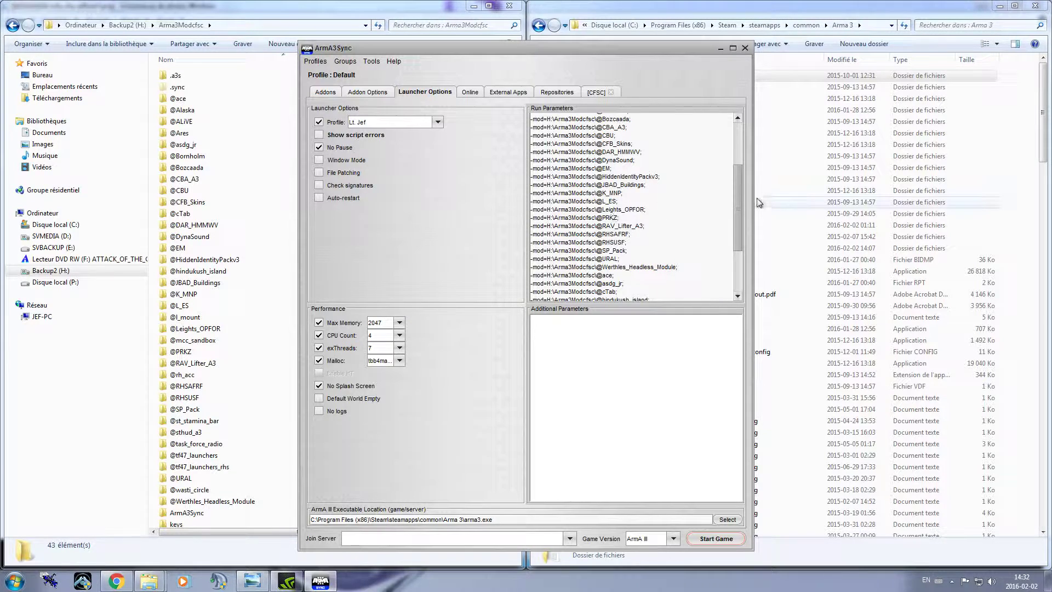
{"action": "left_click_drag", "start_coordinate": [740, 207], "coordinate": [738, 153]}
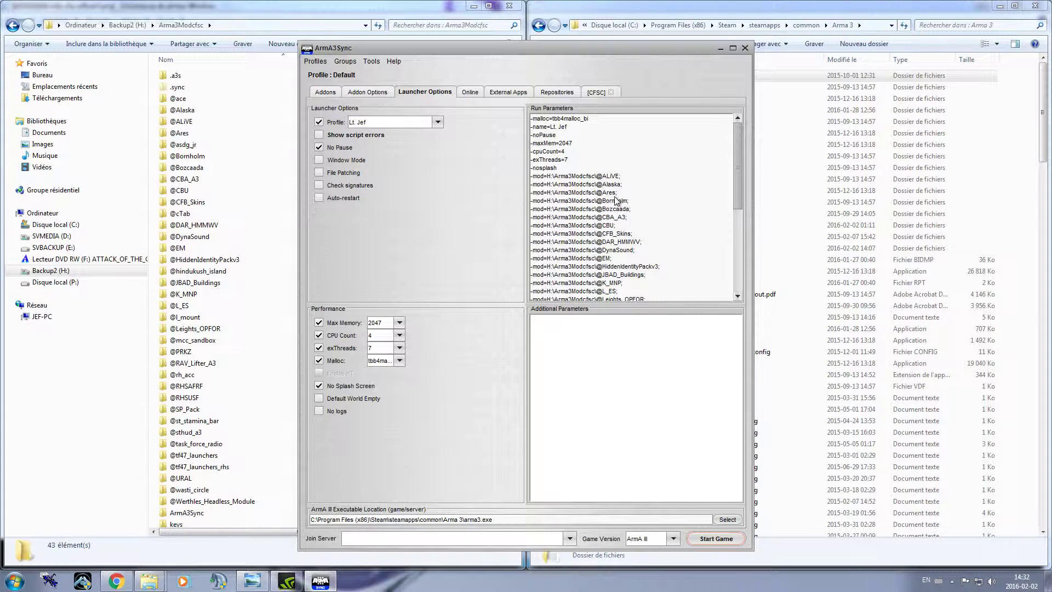
{"action": "left_click", "coordinate": [331, 97]}
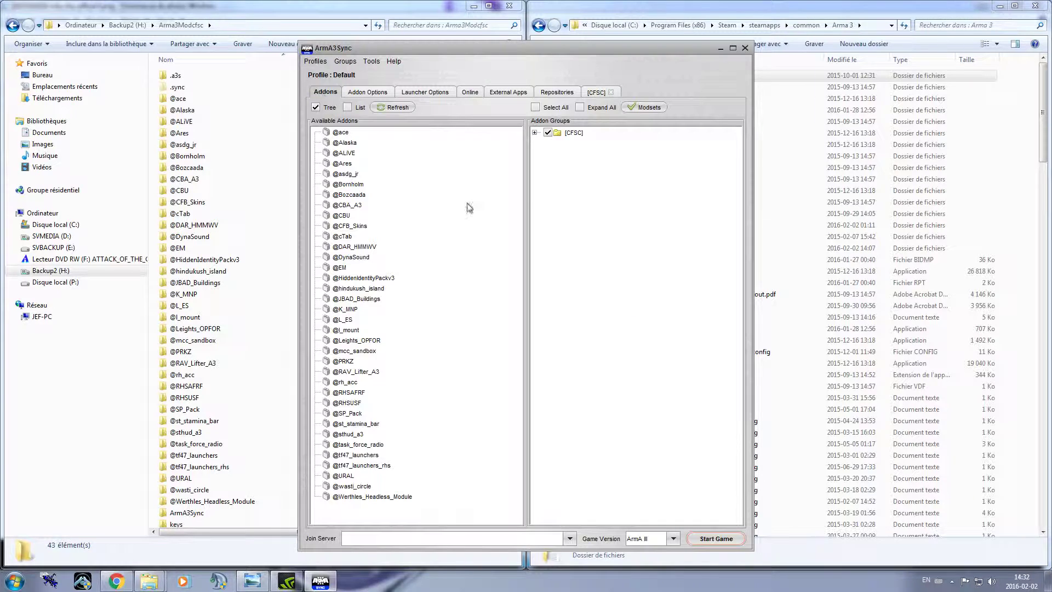
{"action": "left_click", "coordinate": [535, 132]}
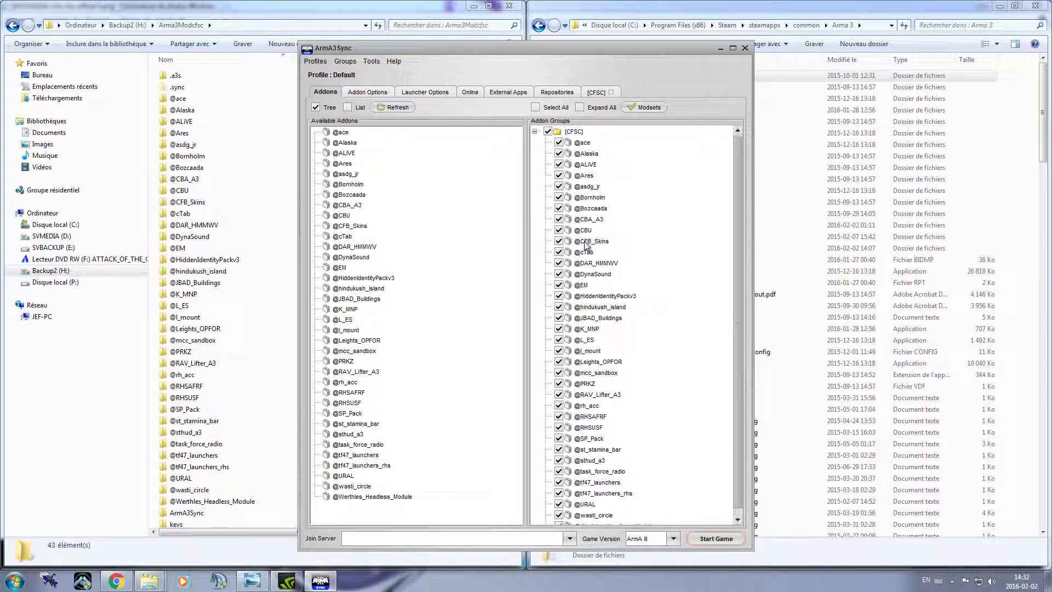
{"action": "left_click", "coordinate": [584, 220]}
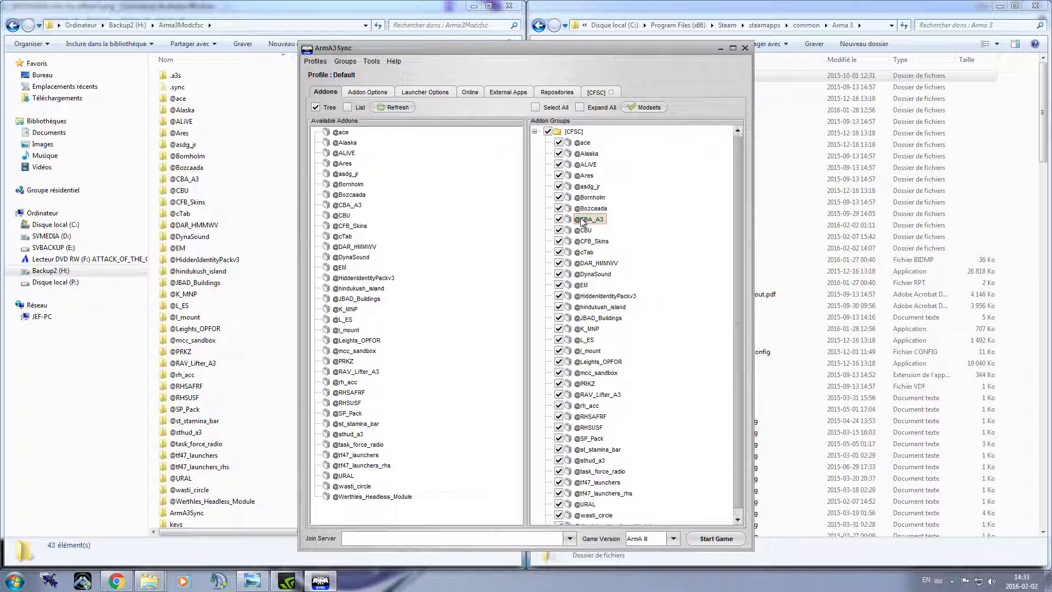
{"action": "left_click", "coordinate": [572, 132]}
{"action": "left_click", "coordinate": [584, 220]}
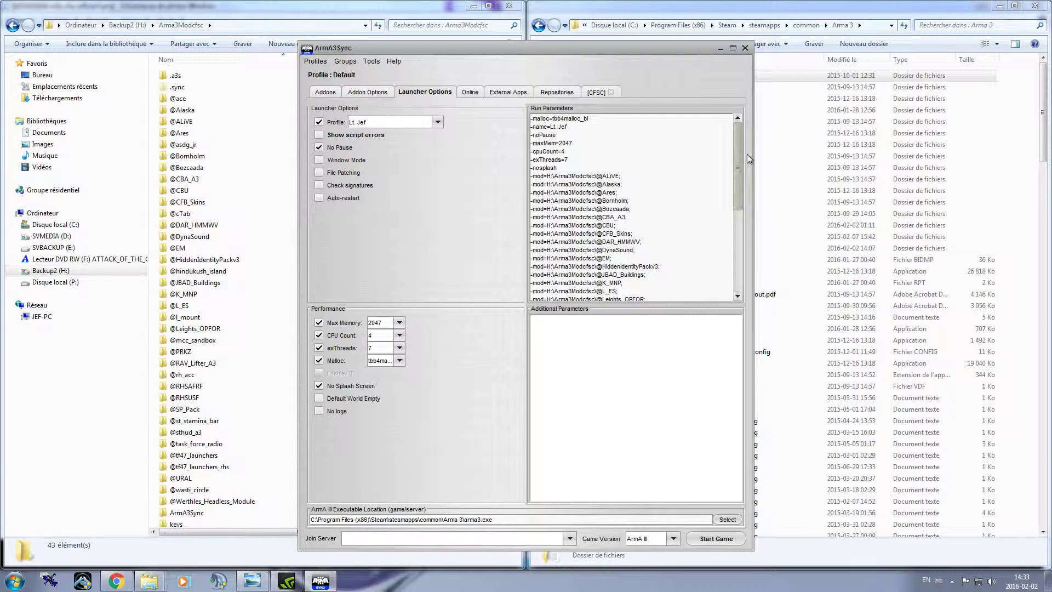
Compare the mod paths in the run parameters with the [CFSC] repository's default destination folder.
{"action": "mouse_move", "coordinate": [735, 159]}
{"action": "left_mouse_down"}
{"action": "mouse_move", "coordinate": [743, 254]}
{"action": "mouse_move", "coordinate": [737, 176]}
{"action": "left_mouse_up"}
{"action": "left_click_drag", "start_coordinate": [597, 140], "coordinate": [549, 146]}
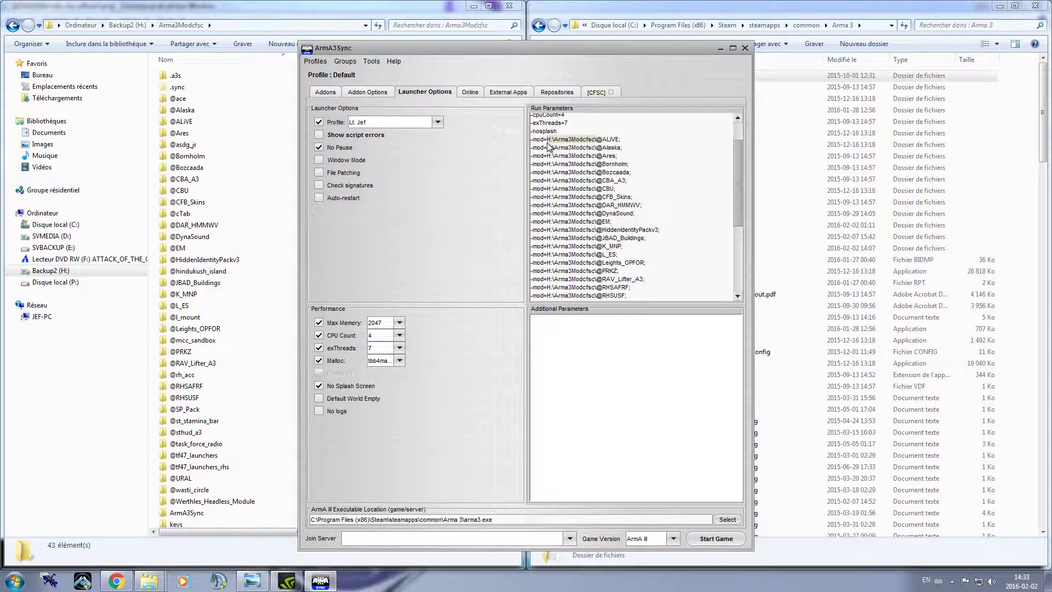
{"action": "scroll", "coordinate": [734, 230], "scroll_direction": "down", "scroll_amount": 6}
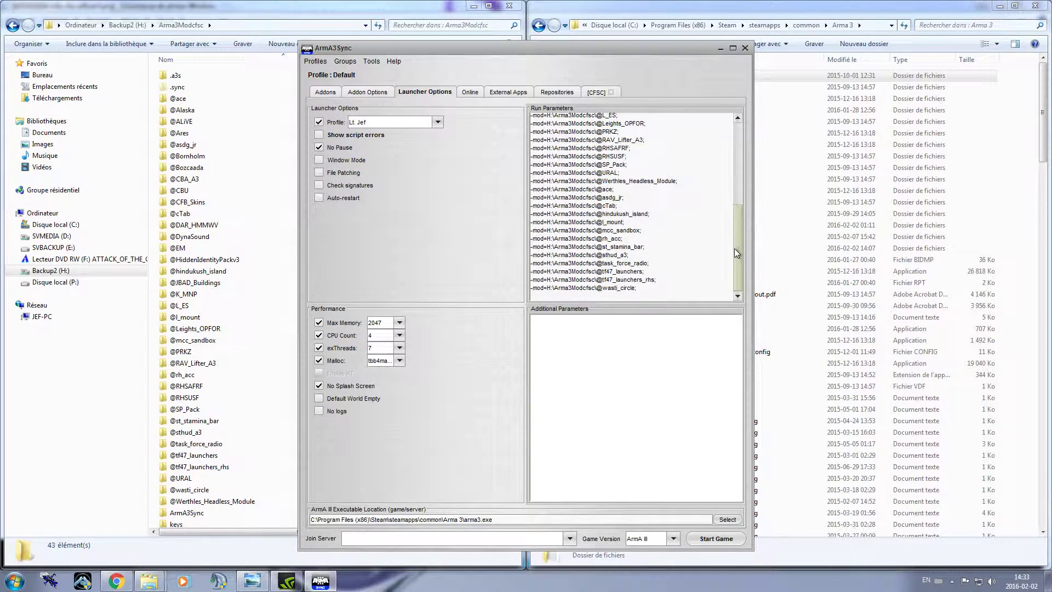
{"action": "left_click", "coordinate": [598, 94]}
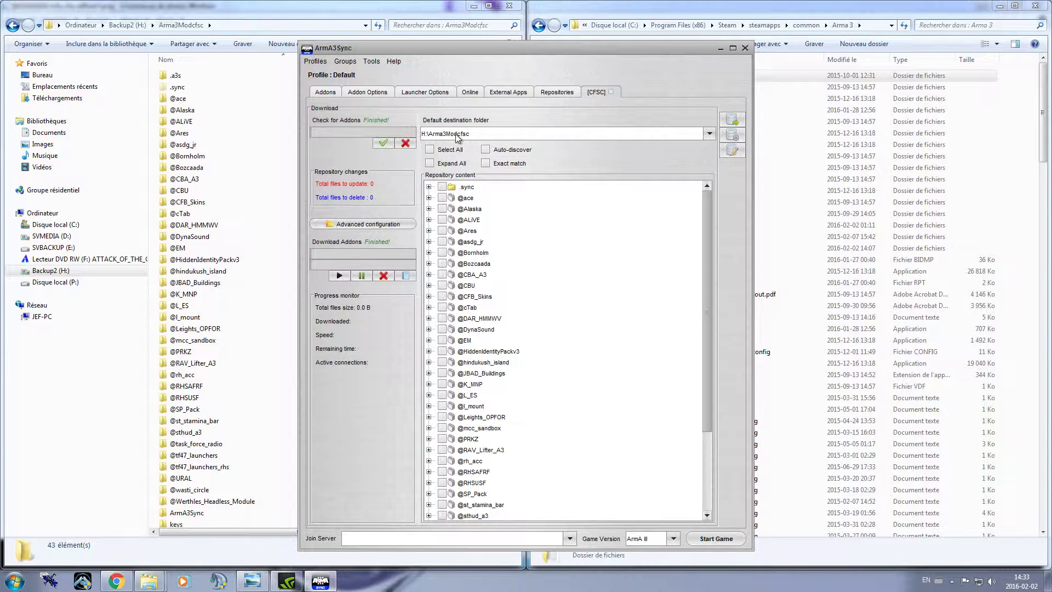
{"action": "left_click", "coordinate": [425, 91]}
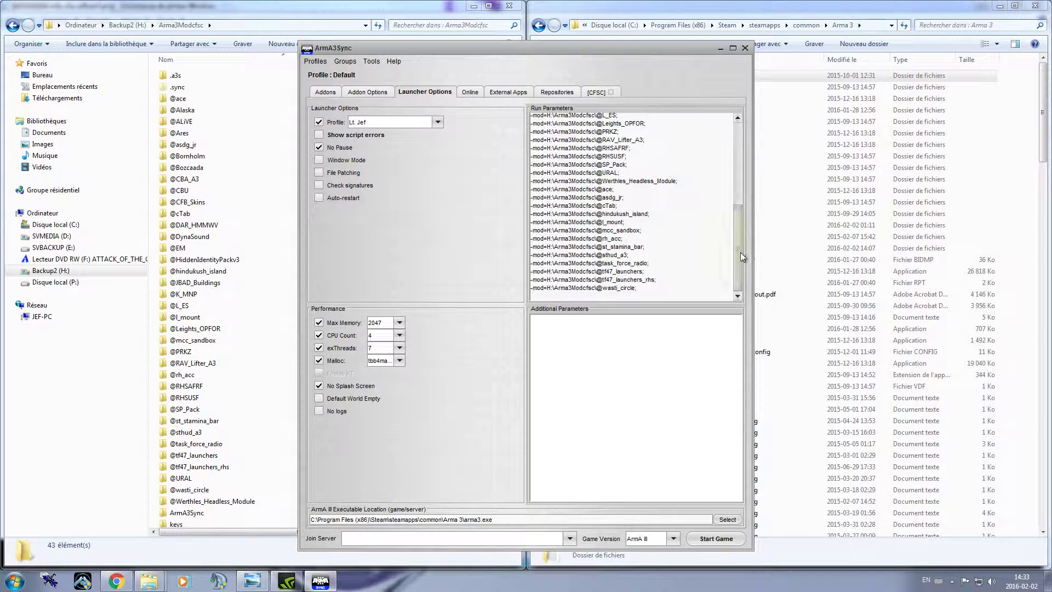
{"action": "left_click_drag", "start_coordinate": [739, 252], "coordinate": [737, 212]}
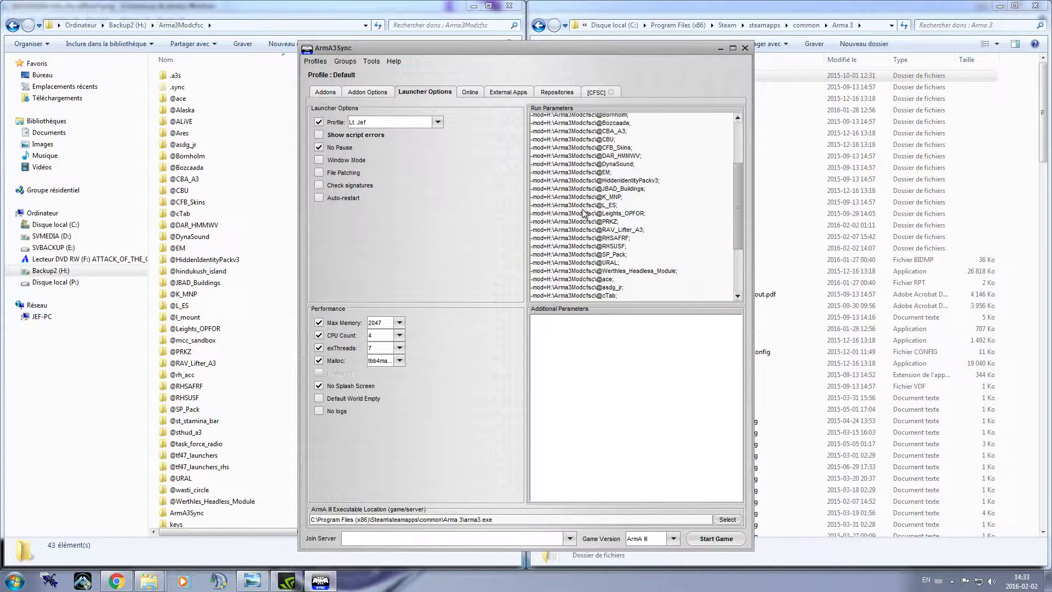
{"action": "left_click_drag", "start_coordinate": [736, 216], "coordinate": [733, 269]}
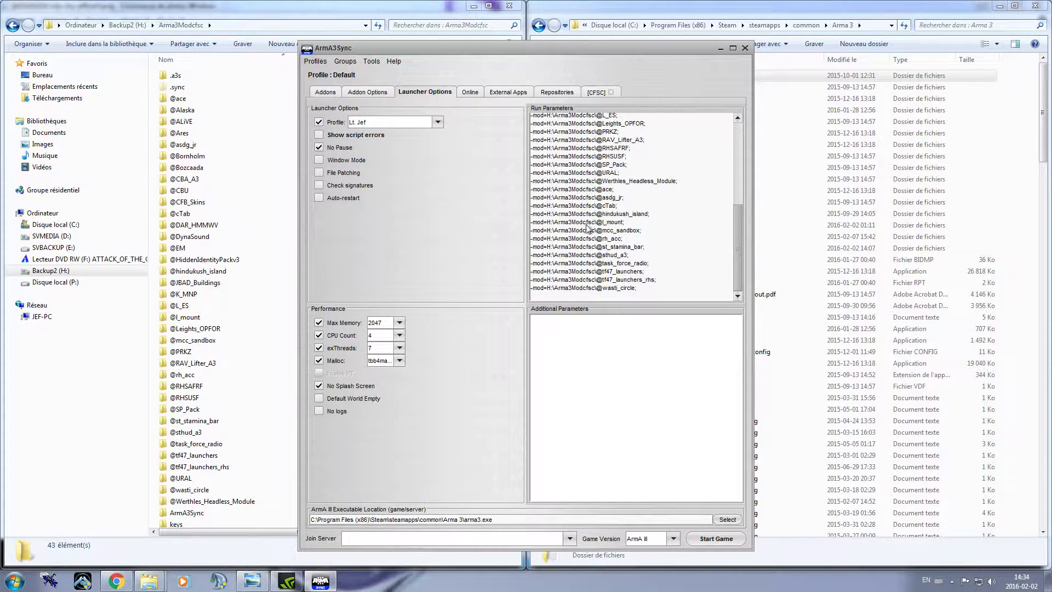
{"action": "left_click_drag", "start_coordinate": [736, 249], "coordinate": [735, 159]}
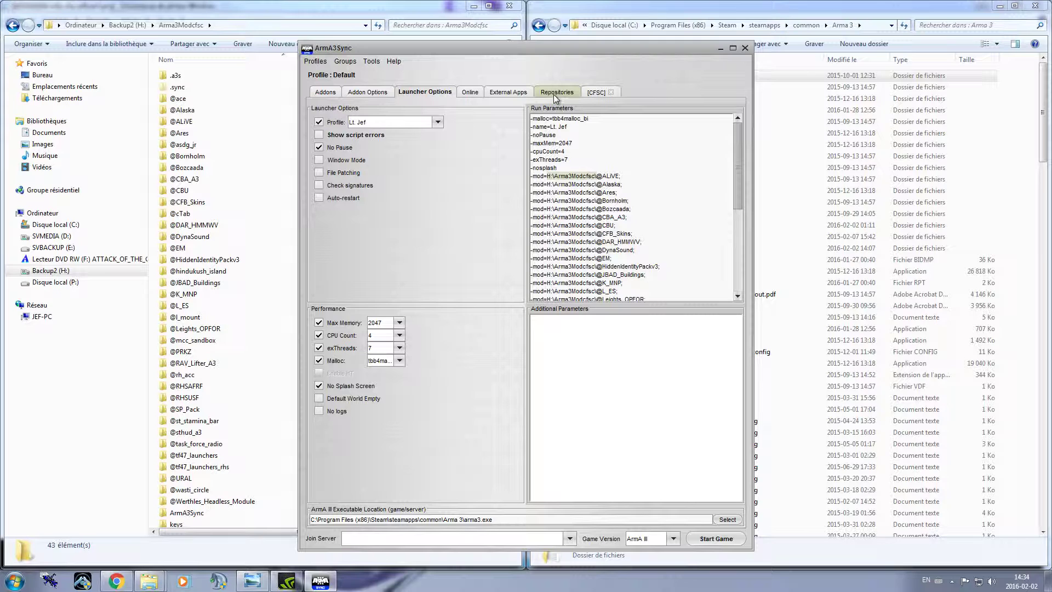
Check the external applications list, and inspect the description and IP address of the [CFSC] Test favorite server.
{"action": "left_click", "coordinate": [499, 93]}
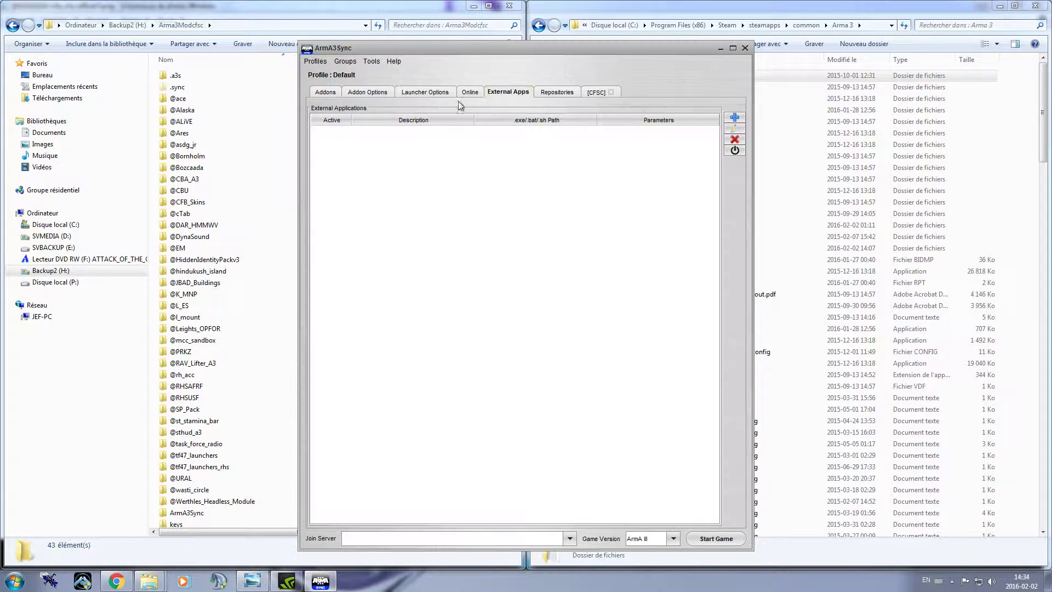
{"action": "left_click", "coordinate": [470, 92]}
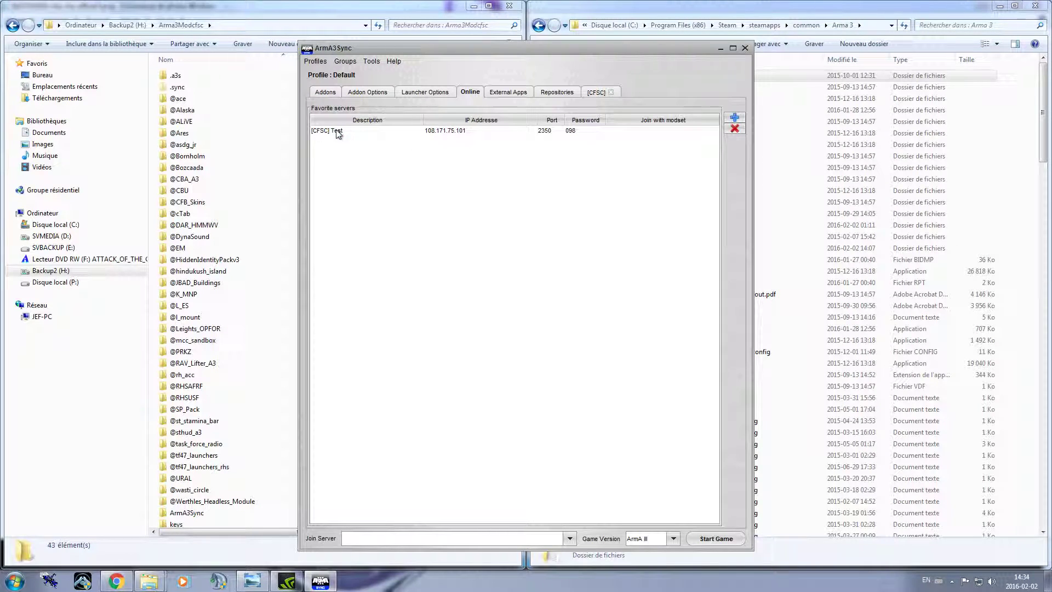
{"action": "left_click", "coordinate": [461, 131]}
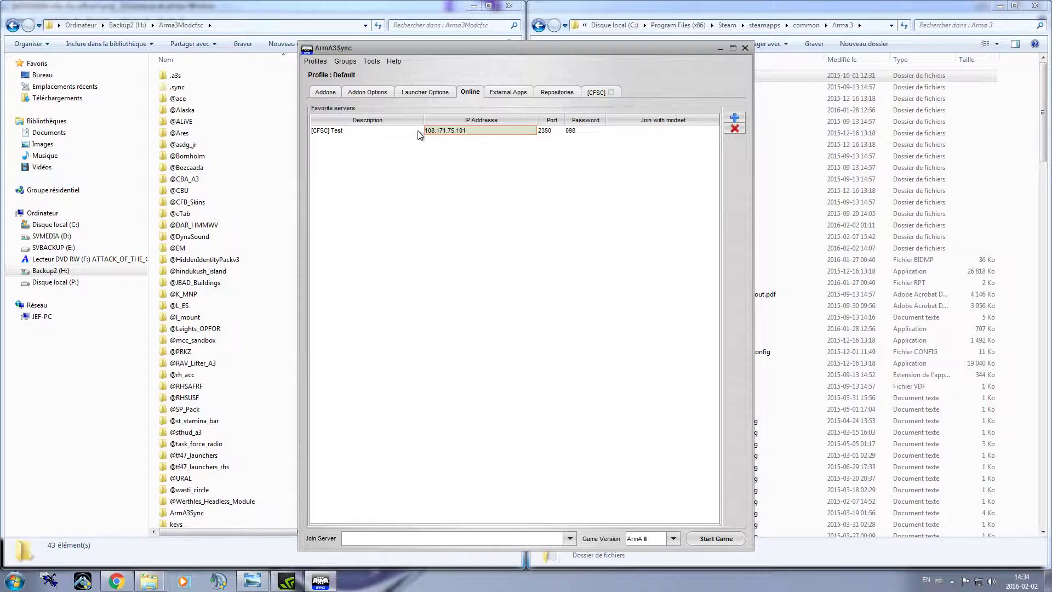
{"action": "left_click", "coordinate": [326, 133]}
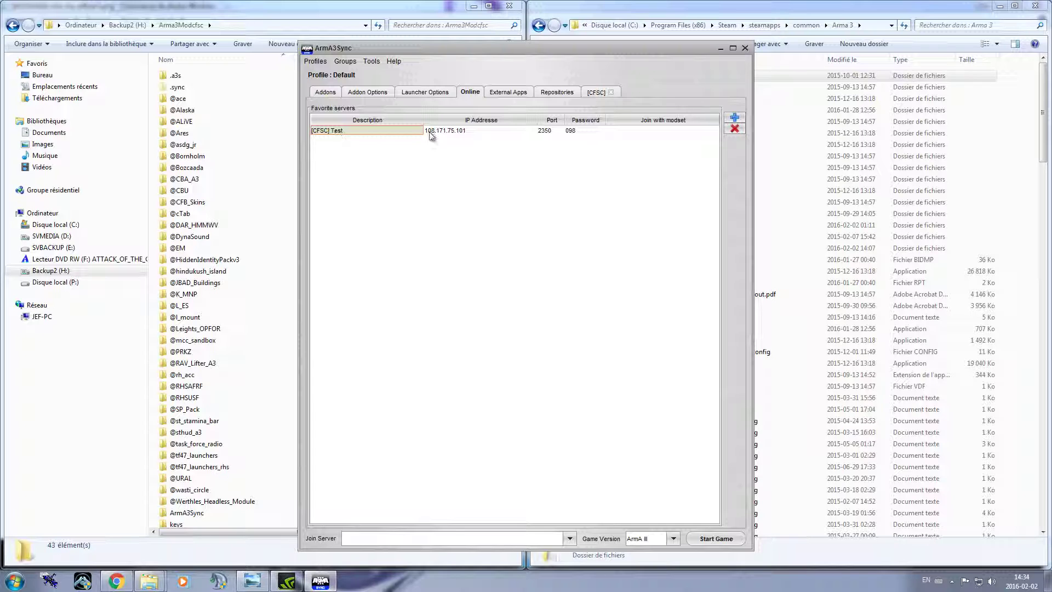
Inspect the IP address, port and password fields of the [CFSC] Test favorite server.
{"action": "left_click", "coordinate": [487, 133]}
{"action": "left_click", "coordinate": [552, 133]}
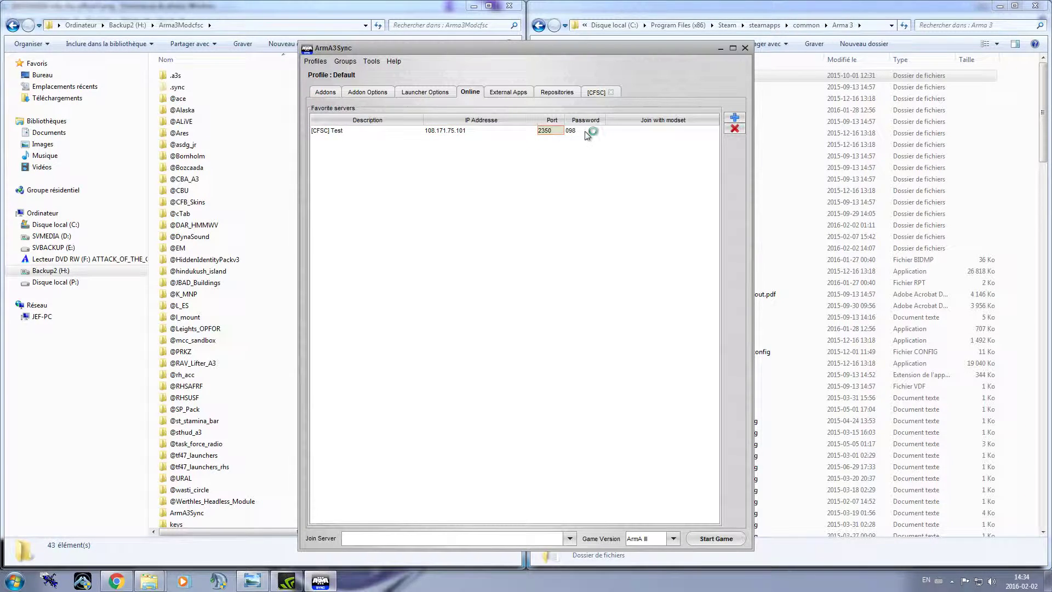
{"action": "left_click", "coordinate": [590, 134]}
Check the addons enabled in the [CFSC] group and set the [CFSC] Test server to join with the [CFSC] modset.
{"action": "left_click", "coordinate": [325, 92]}
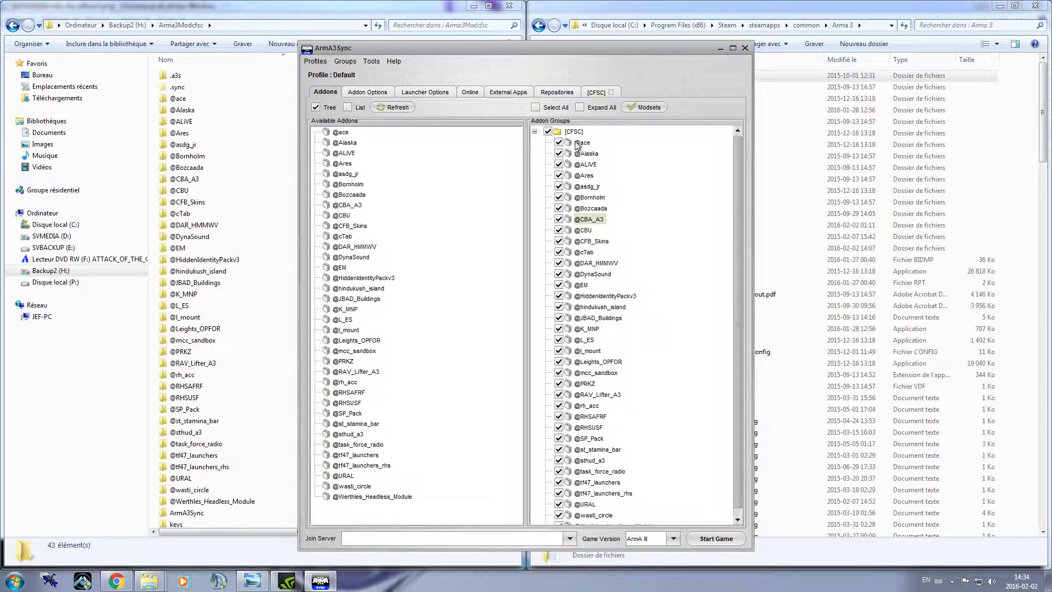
{"action": "left_click", "coordinate": [471, 92]}
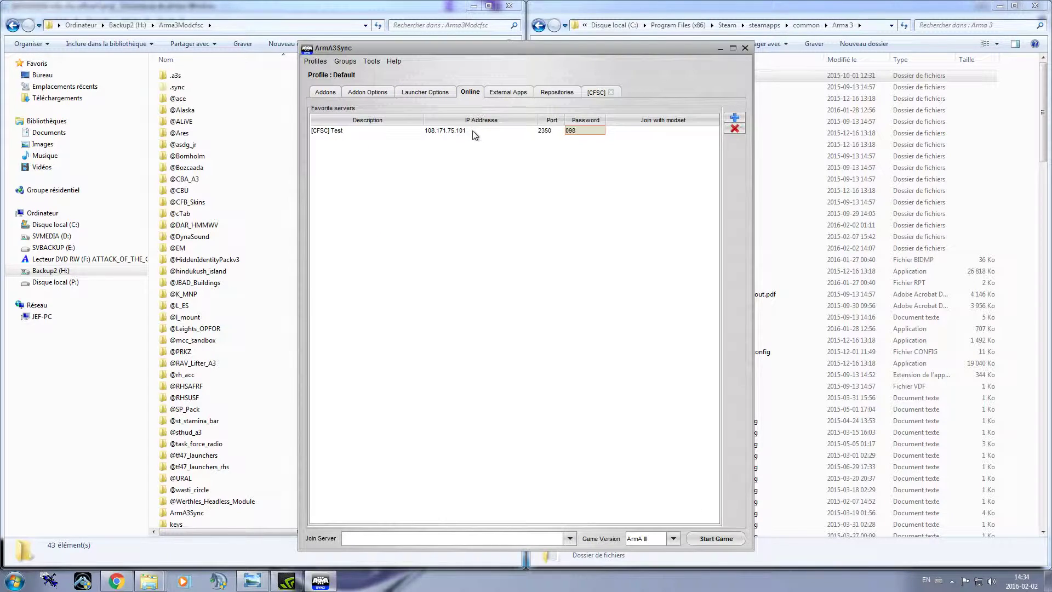
{"action": "left_click", "coordinate": [683, 131]}
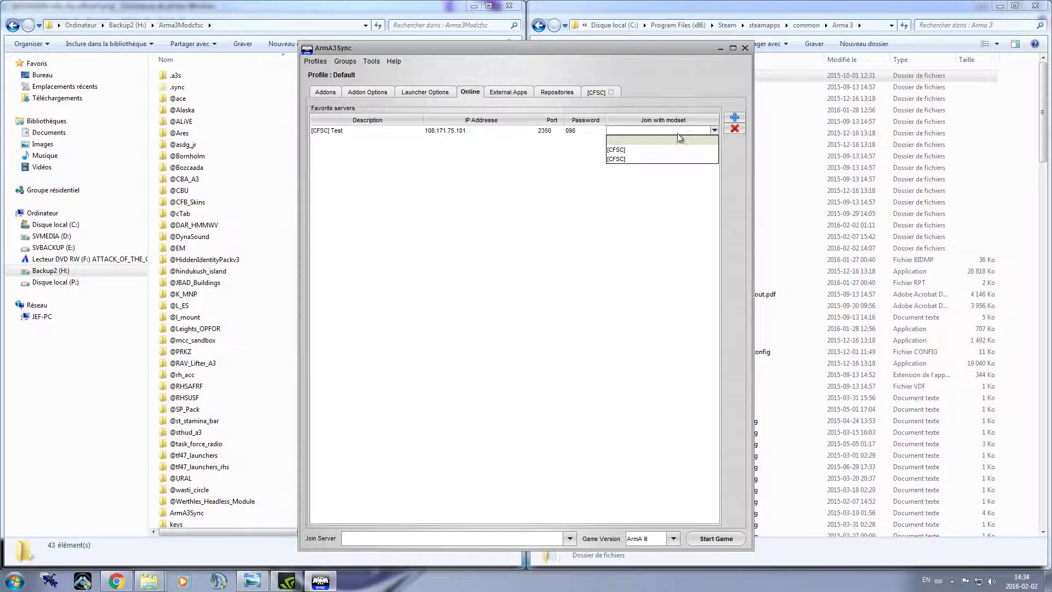
{"action": "left_click", "coordinate": [662, 149]}
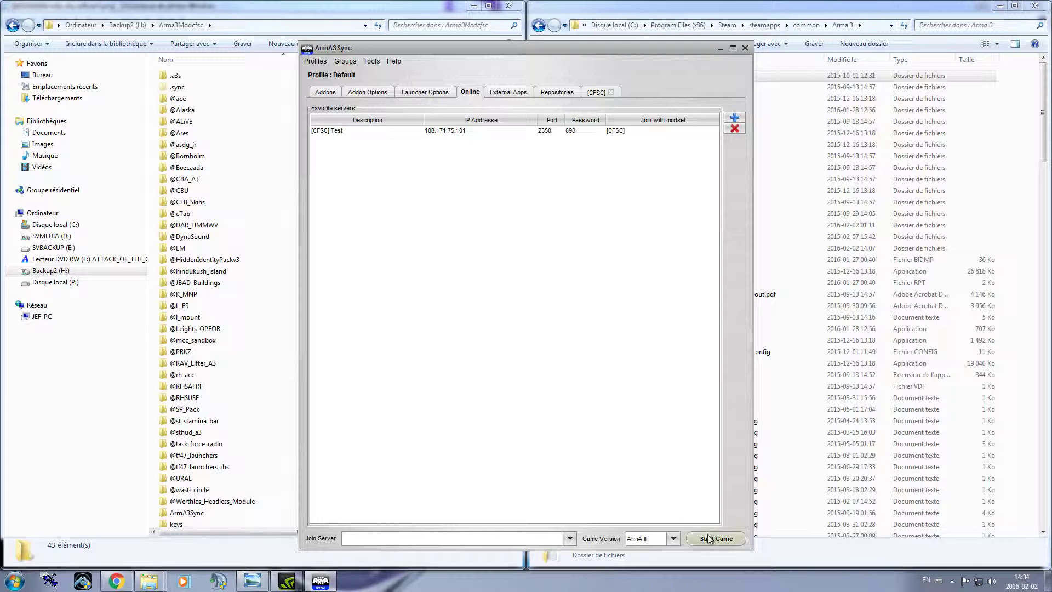
Recheck the [CFSC] Test server's description, IP address, port and password fields, and reselect [CFSC] as its modset.
{"action": "left_click", "coordinate": [363, 132]}
{"action": "left_click", "coordinate": [490, 131]}
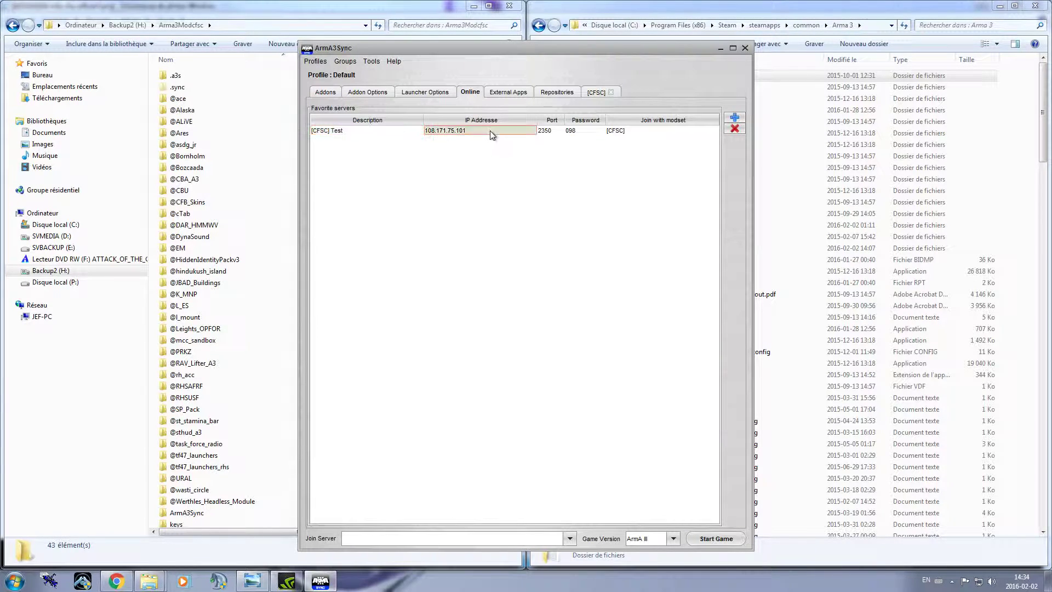
{"action": "left_click", "coordinate": [540, 134]}
{"action": "left_click", "coordinate": [584, 131]}
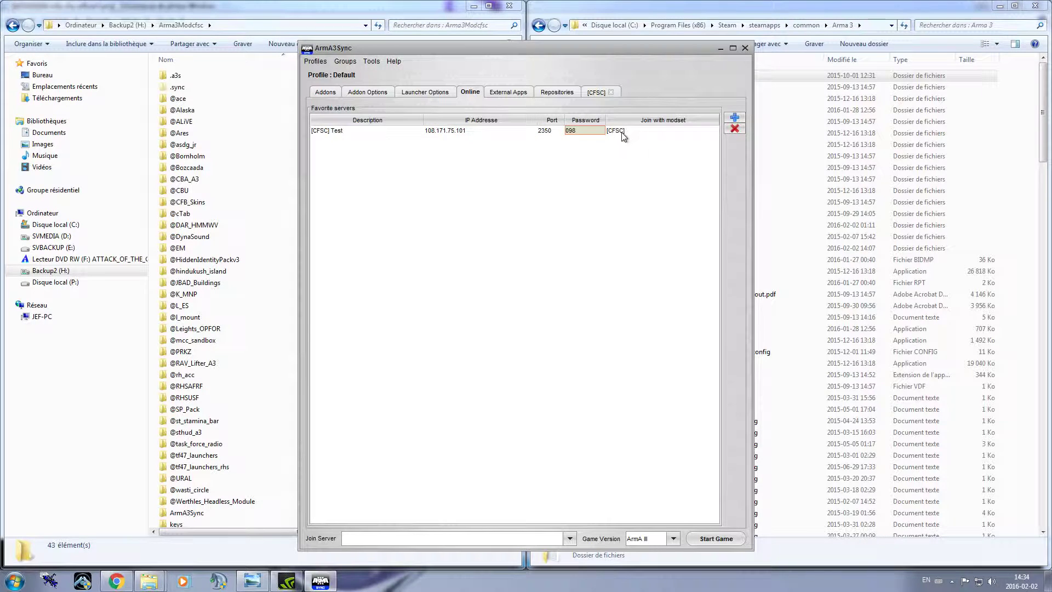
{"action": "left_click", "coordinate": [616, 130]}
{"action": "left_click", "coordinate": [619, 151]}
Choose [CFSC] Test - [CFSC] as the server to join and ArmA III as the game version.
{"action": "left_click", "coordinate": [570, 539]}
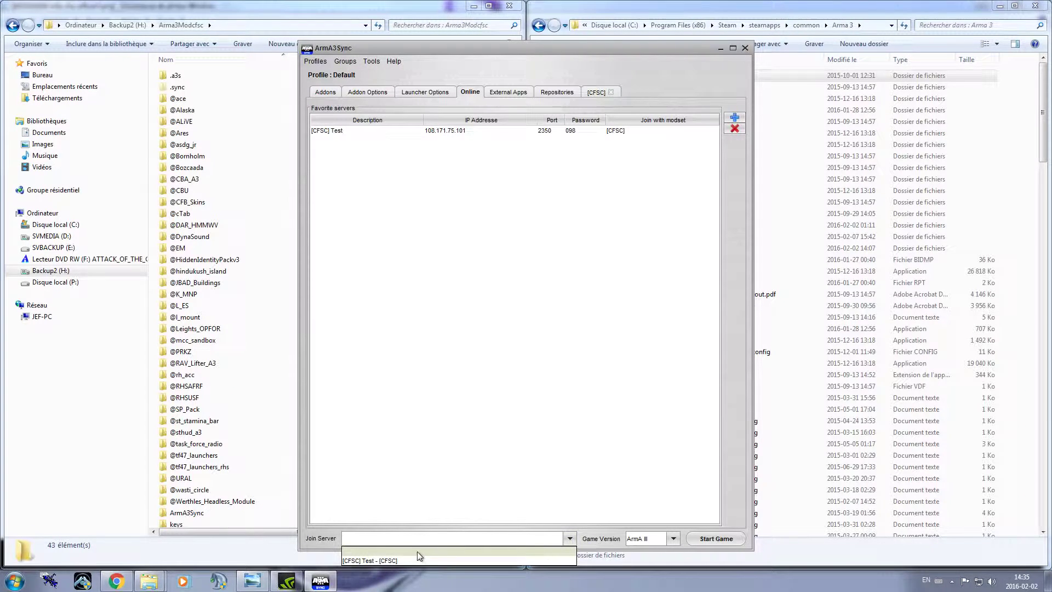
{"action": "left_click", "coordinate": [388, 561]}
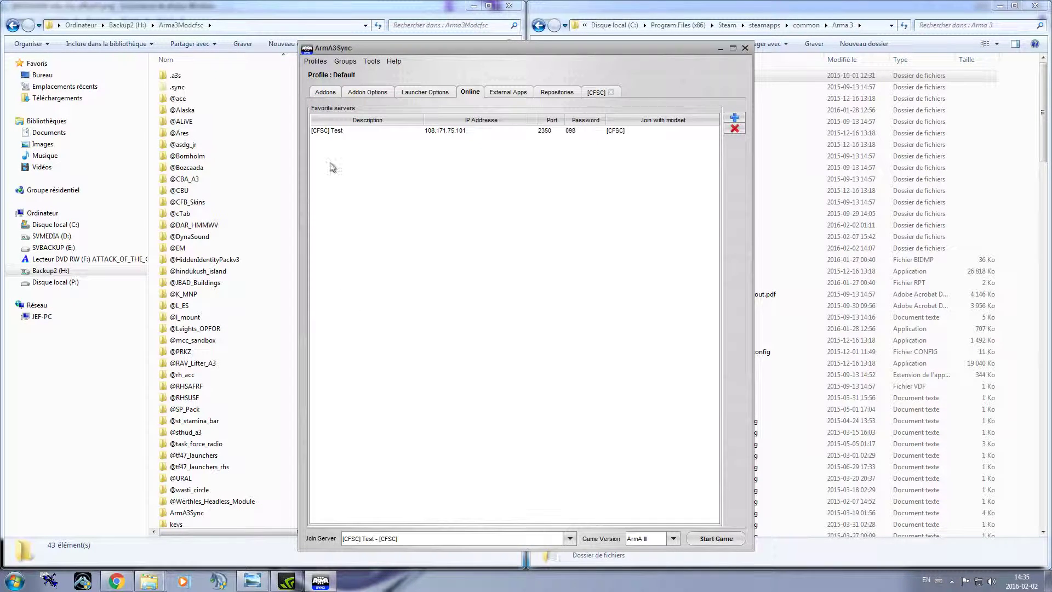
{"action": "left_click", "coordinate": [339, 132]}
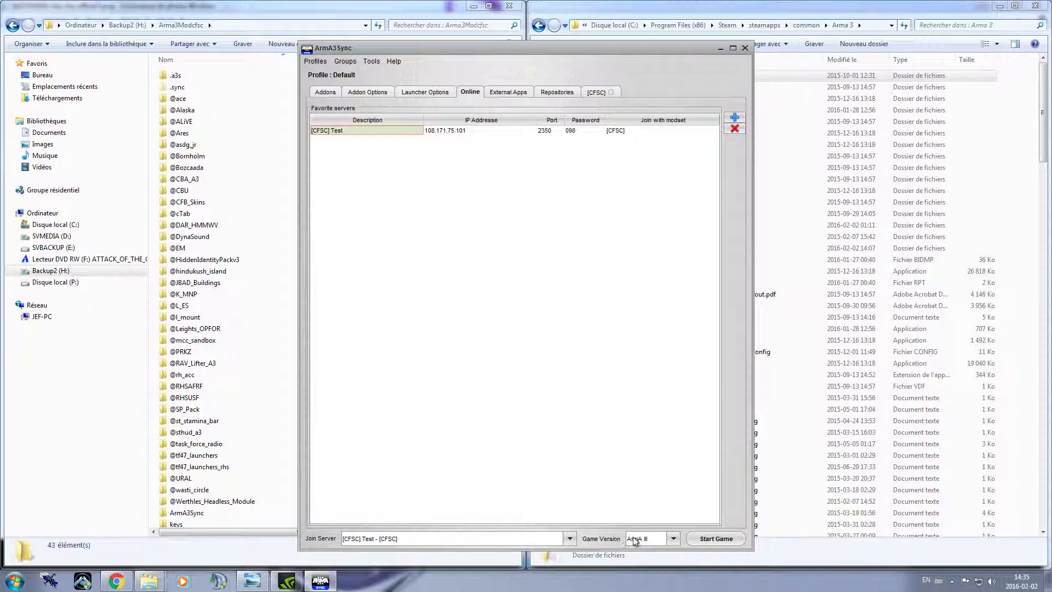
{"action": "left_click", "coordinate": [674, 538]}
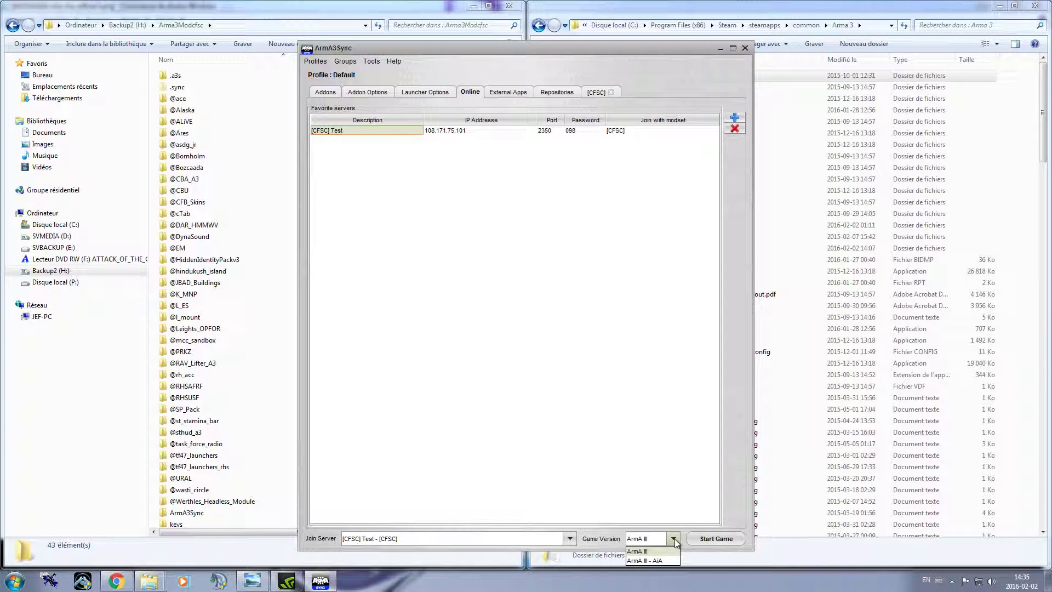
{"action": "left_click", "coordinate": [646, 550]}
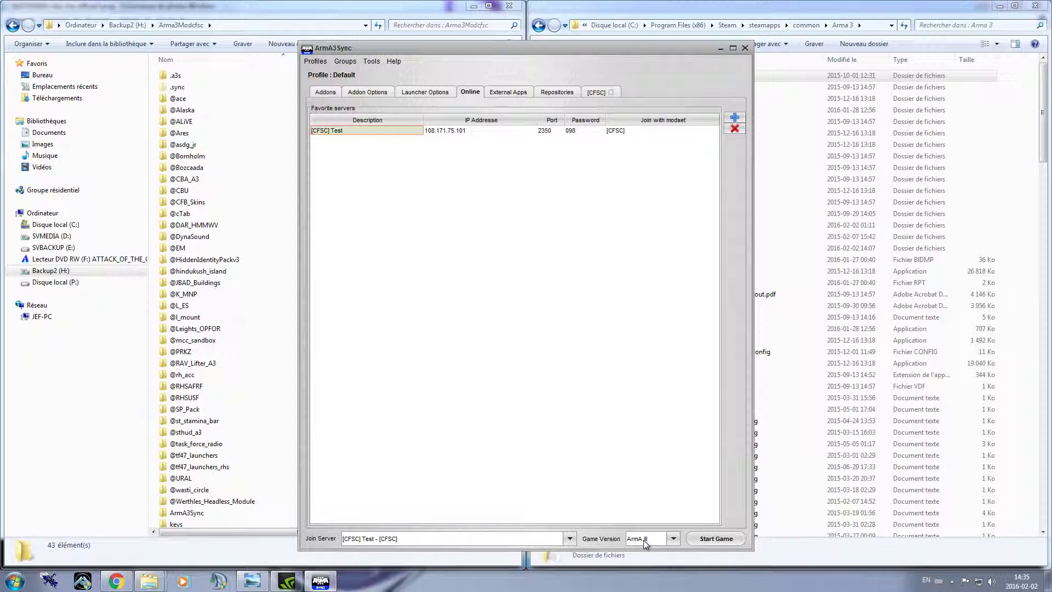